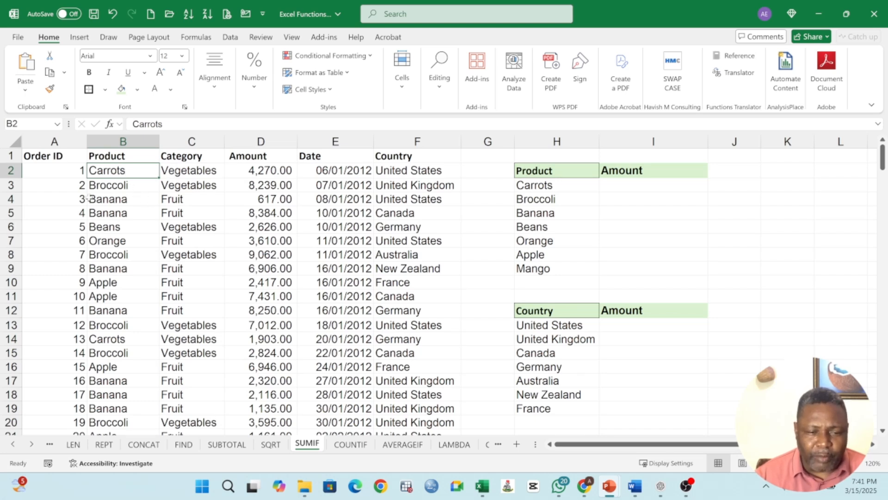
left_click_drag(117, 172, 111, 381)
left_click(541, 212)
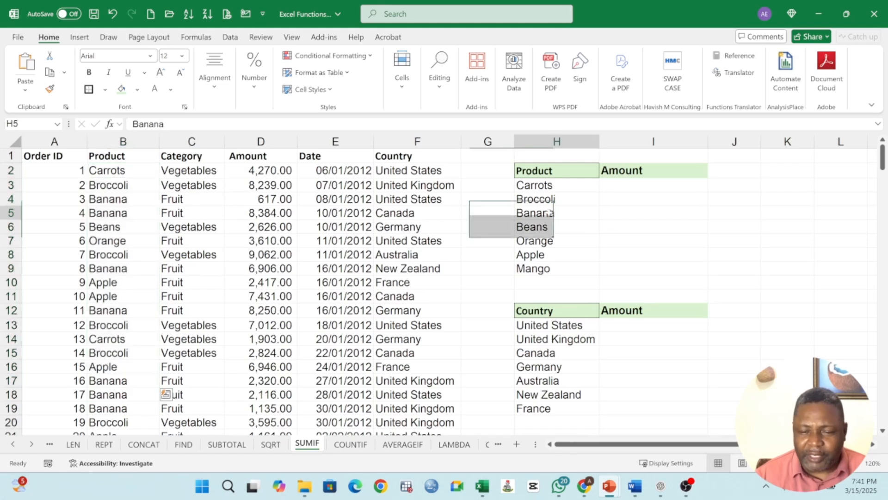
left_click(613, 214)
left_click_drag(107, 172, 115, 283)
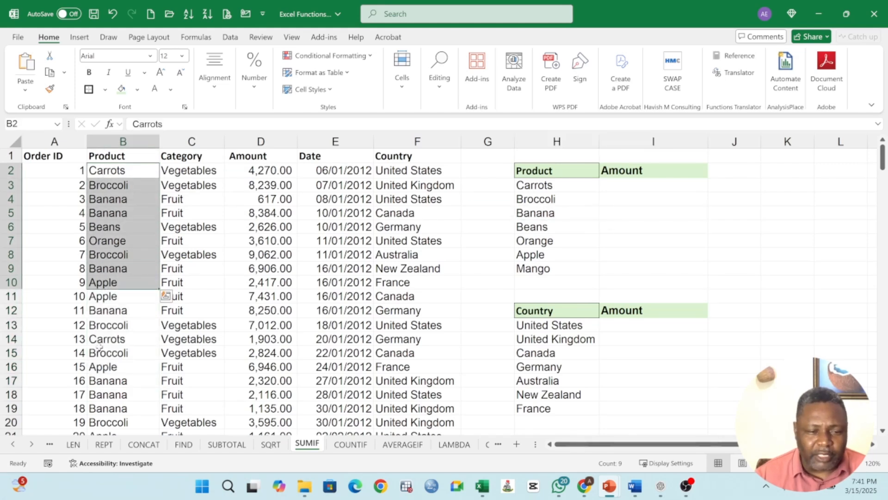
- Total the Carrots amount in I3 with =SUMIF(B:B,H3,D:D)
left_click(624, 186)
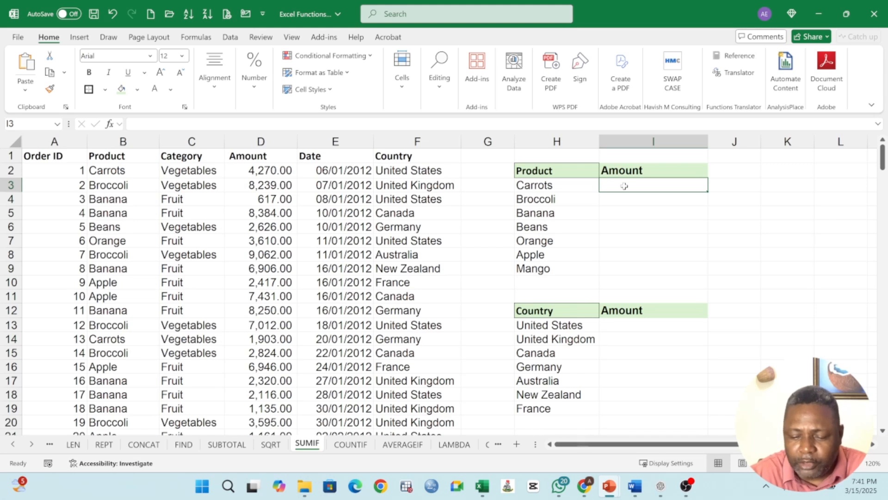
type("=")
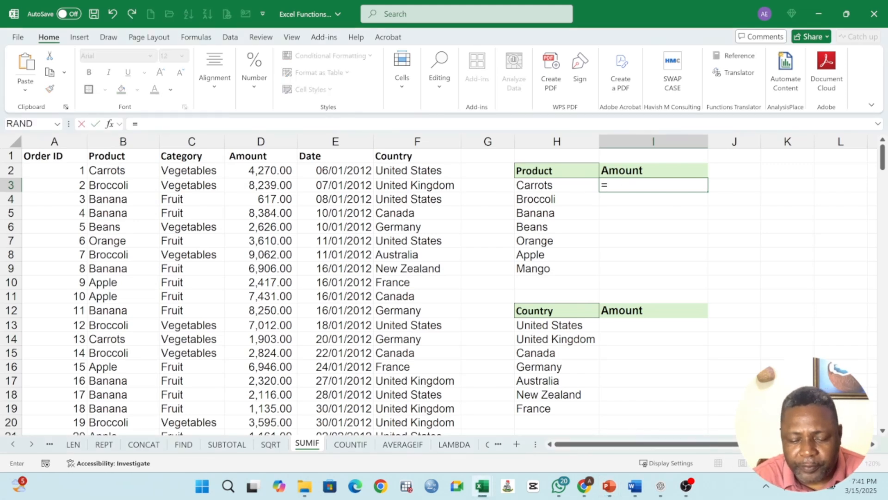
type("SUM")
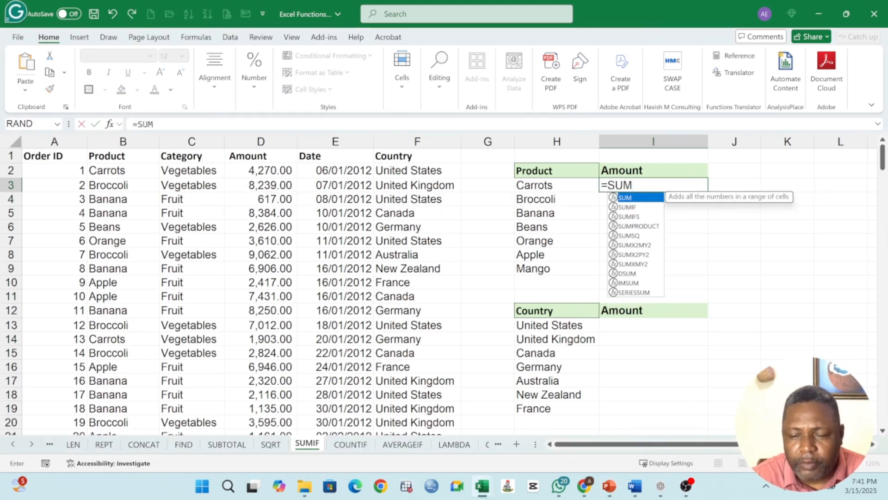
type("IF(")
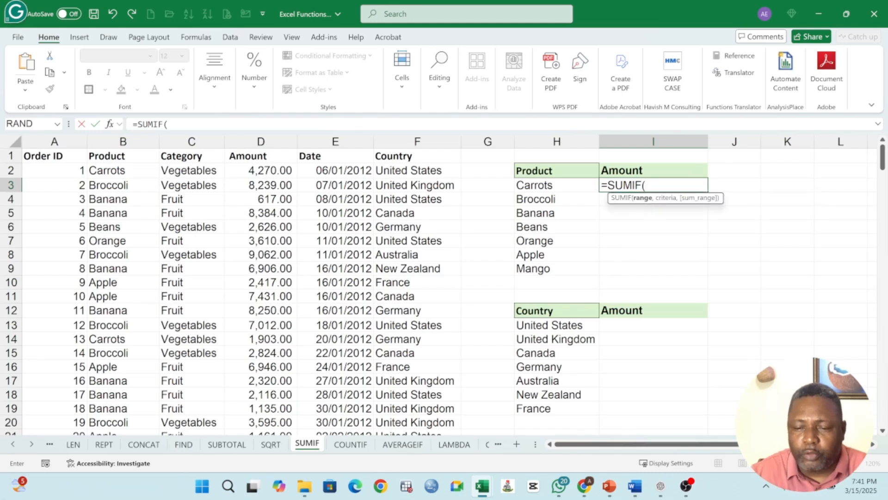
left_click(117, 140)
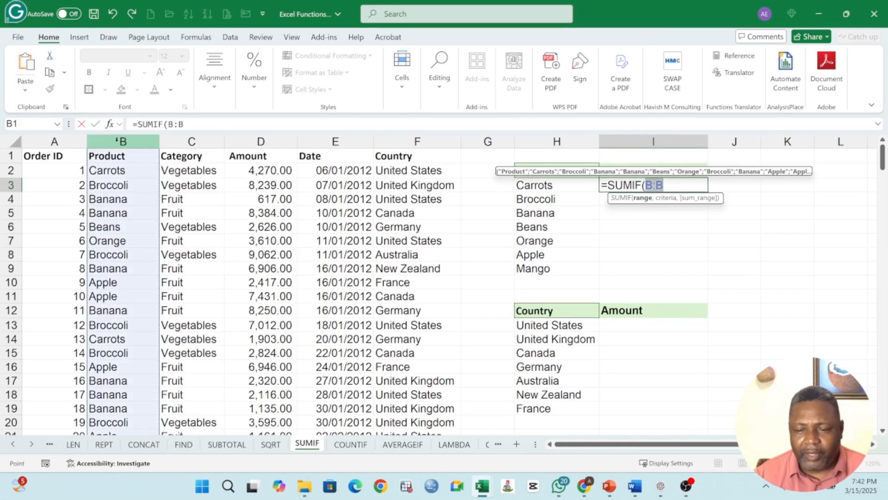
type(",")
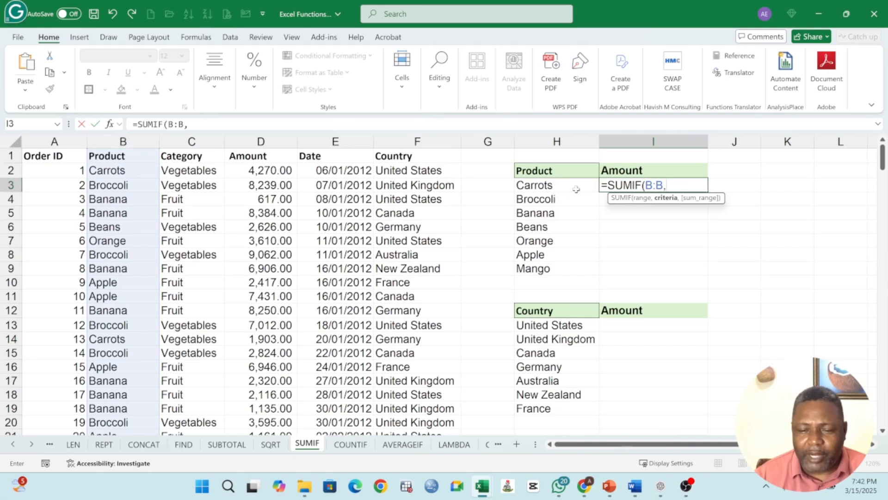
left_click(548, 185)
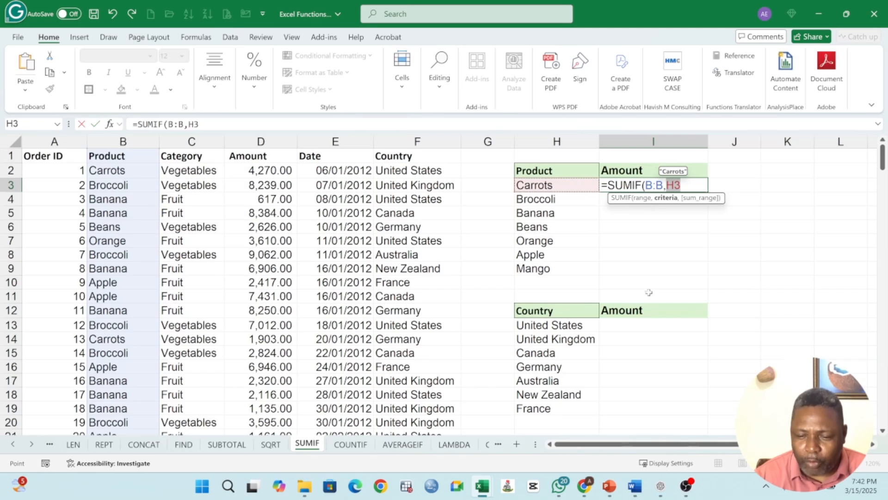
key("F2")
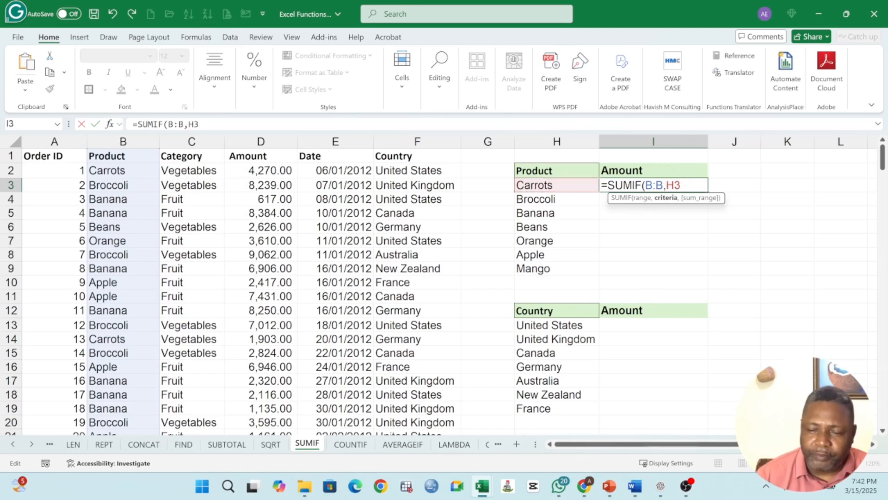
type(",")
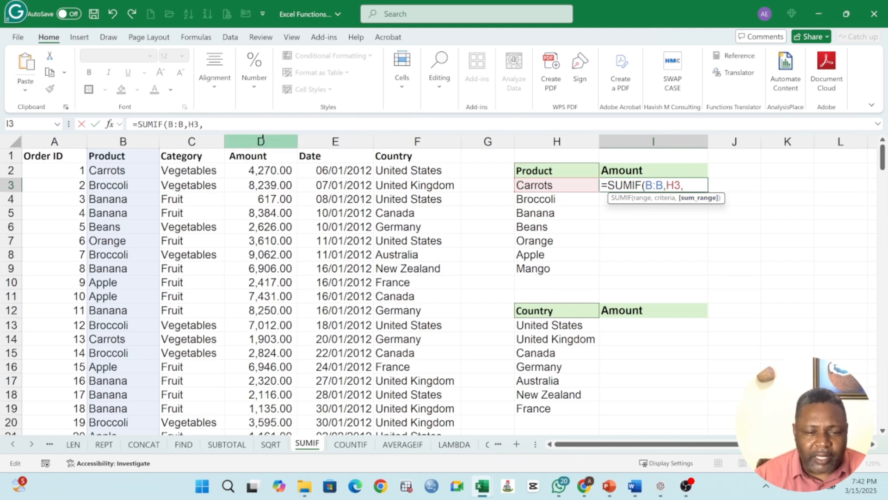
left_click(261, 141)
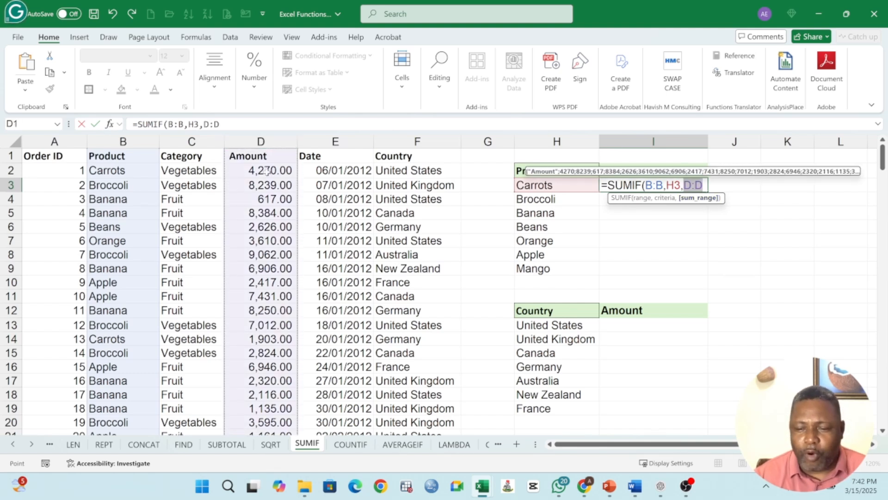
key("Return")
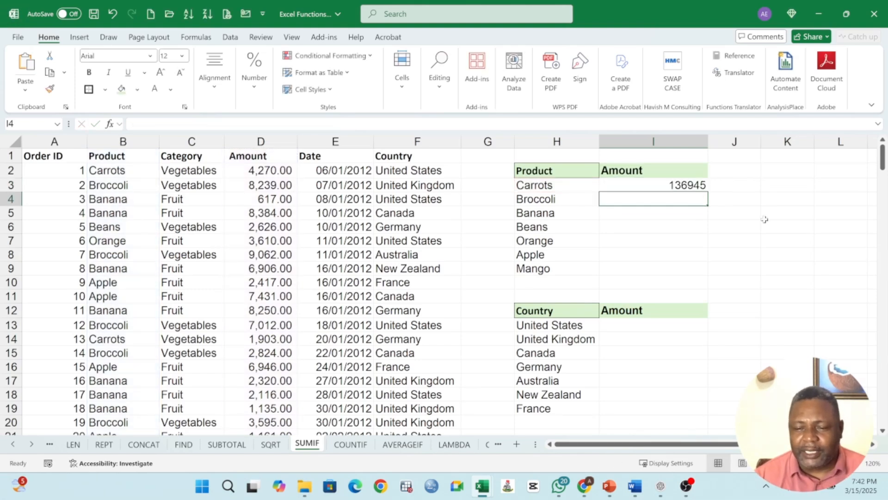
- Copy the Carrots SUMIF formula down the product Amount column through Mango in I9
left_click(695, 187)
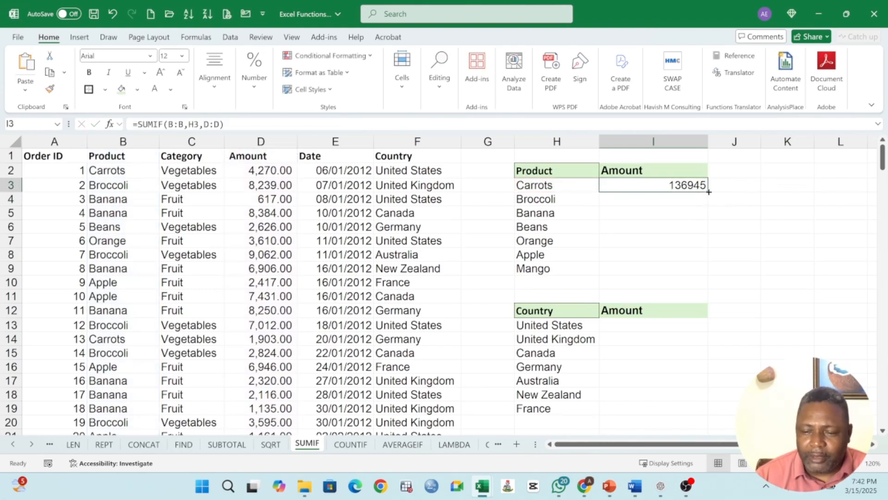
double_click(708, 192)
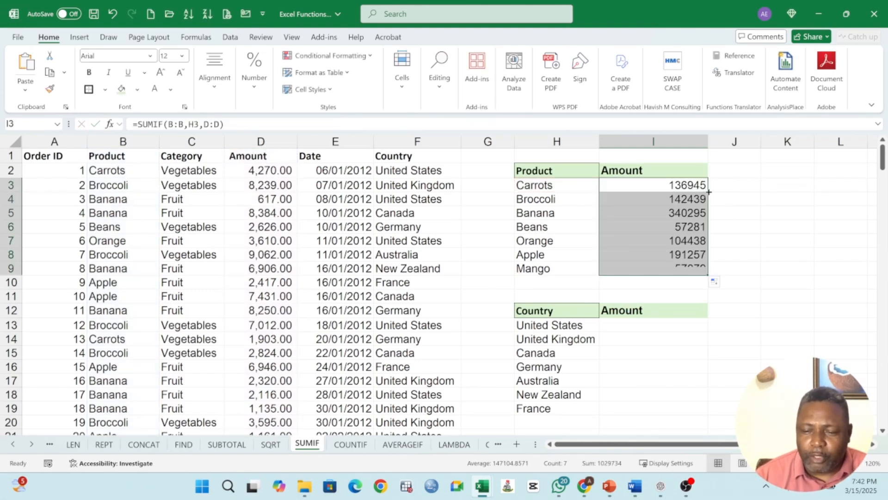
left_click(665, 194)
left_click_drag(672, 187, 684, 268)
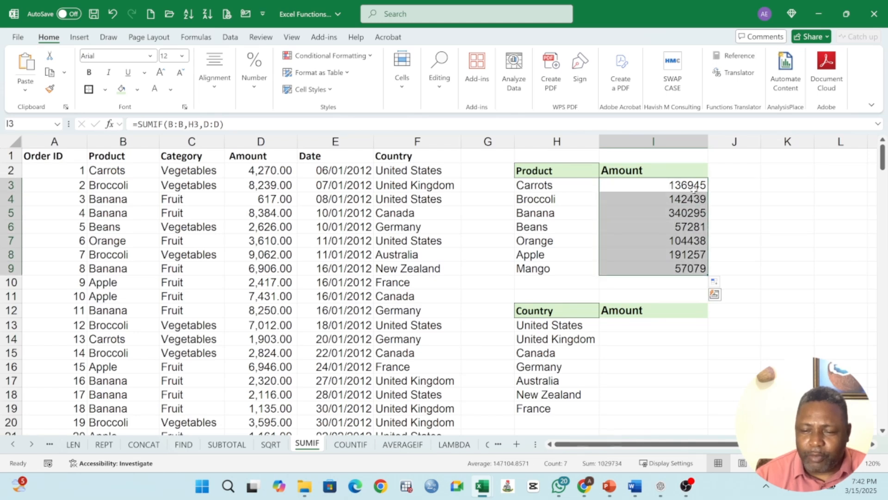
left_click(695, 187)
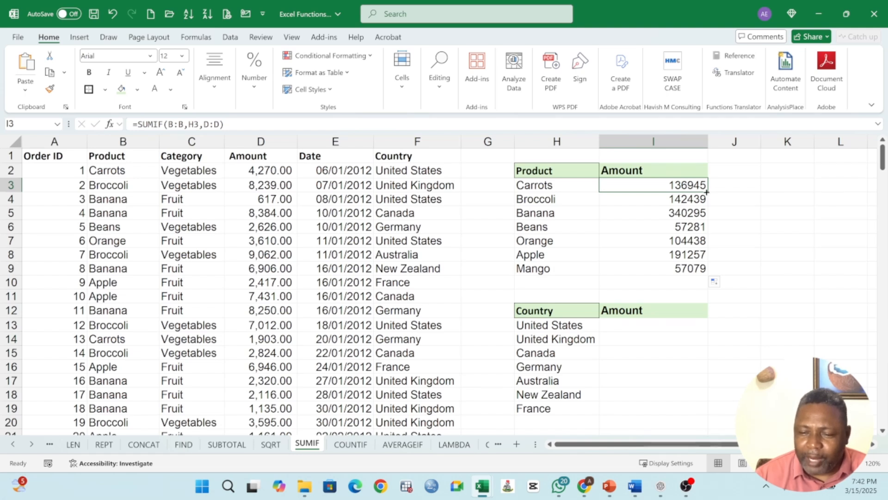
double_click(707, 192)
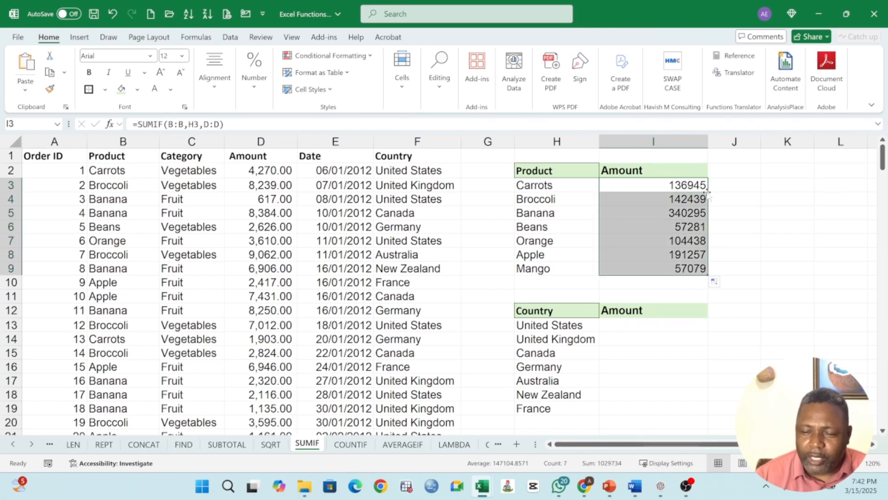
- Check the SUMIF formulas in the product Amount cells I3 to I7 against the product list
left_click(678, 186)
left_click(682, 199)
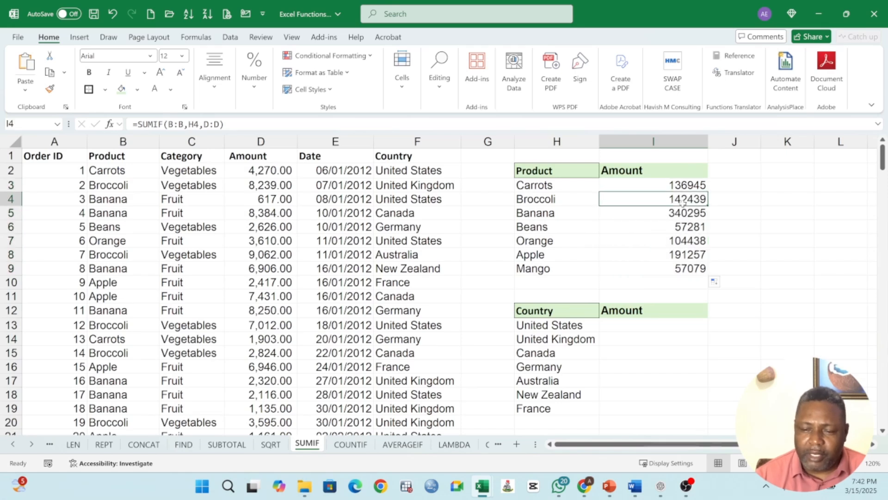
left_click(684, 213)
left_click(686, 227)
left_click(687, 242)
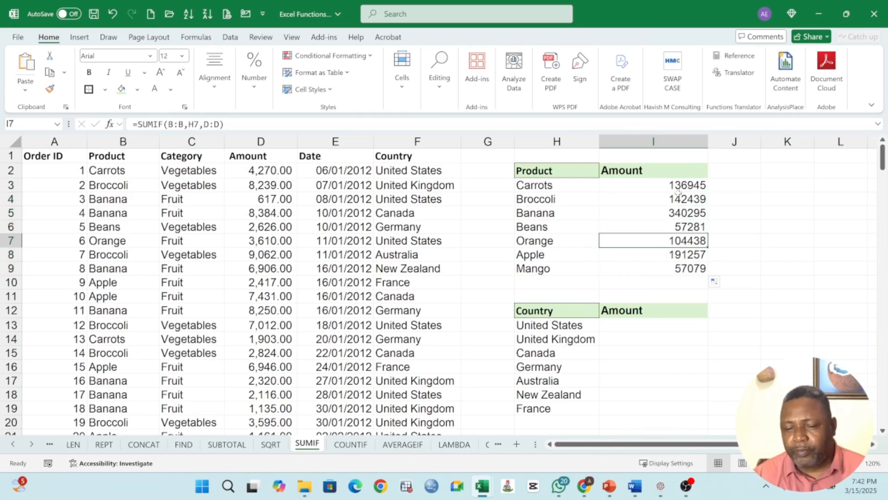
left_click(677, 188)
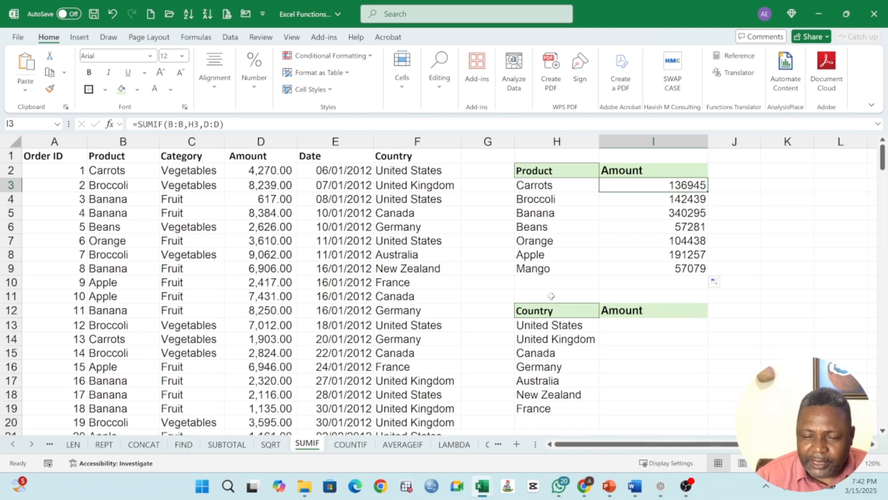
left_click_drag(537, 171, 541, 271)
- Total the United States amount in I13 with =SUMIF(F:F,H13,D:D)
left_click(628, 329)
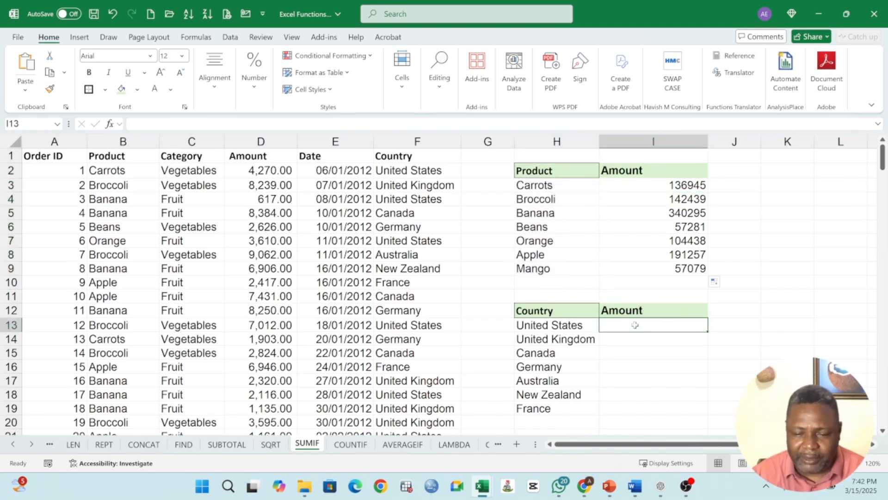
type("=SU")
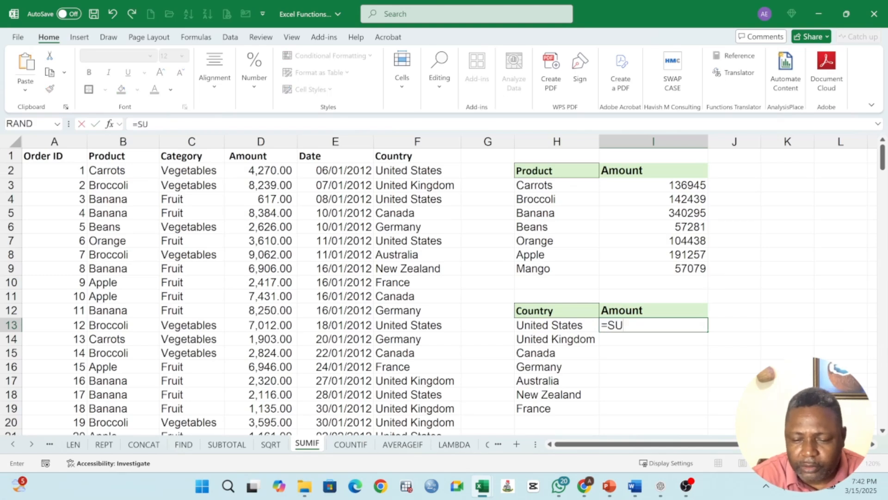
type("MIF(")
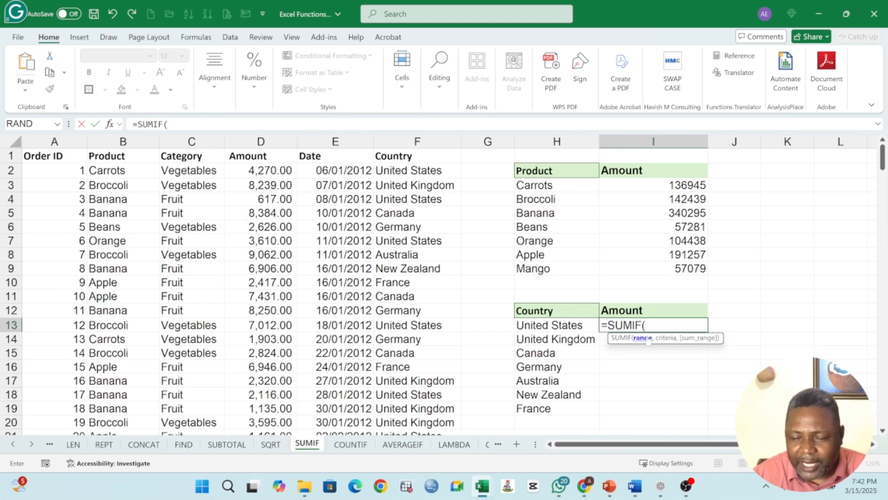
left_click(404, 142)
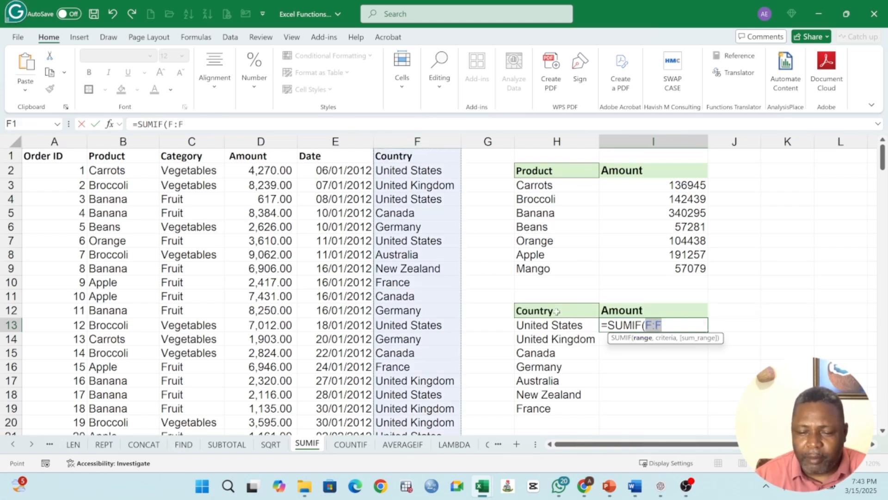
type(",")
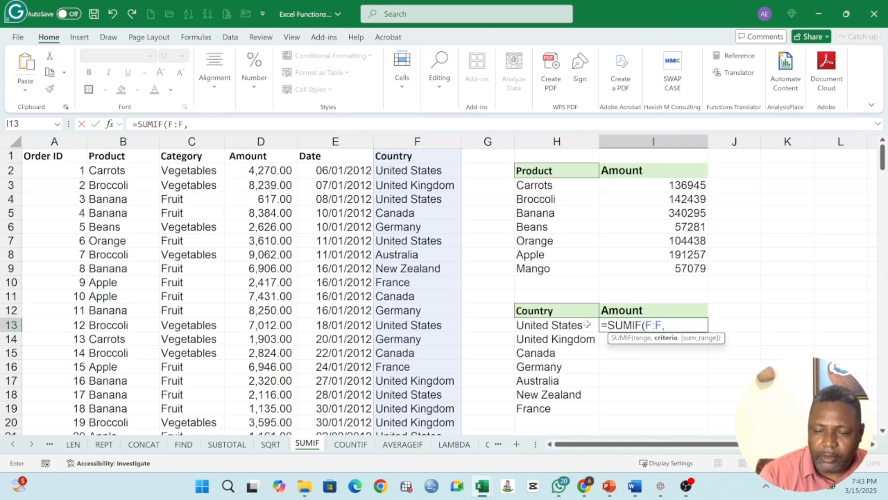
left_click(538, 326)
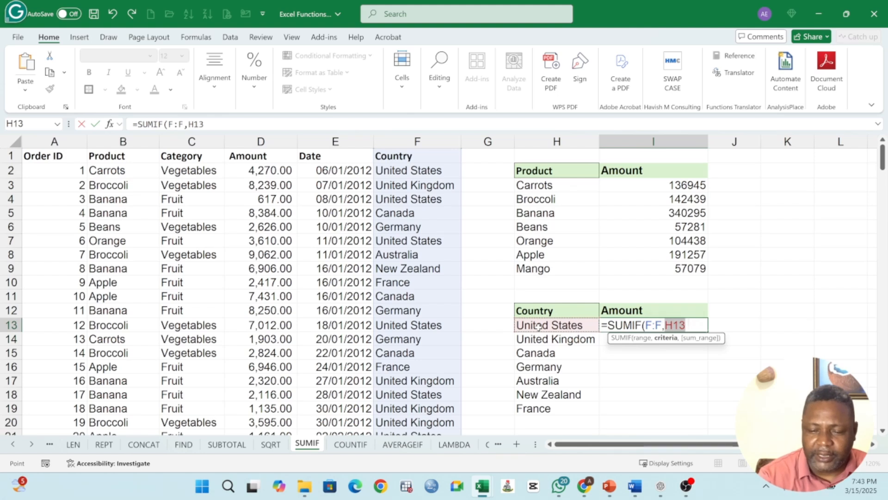
type(",")
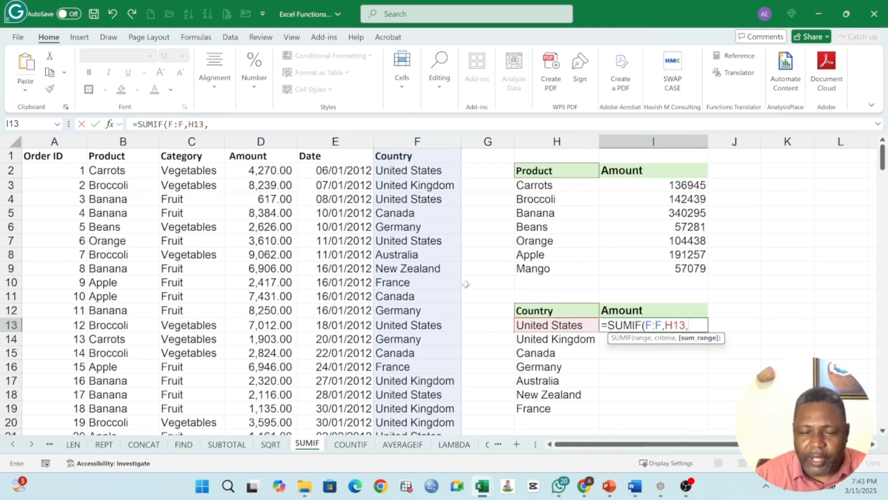
left_click(261, 141)
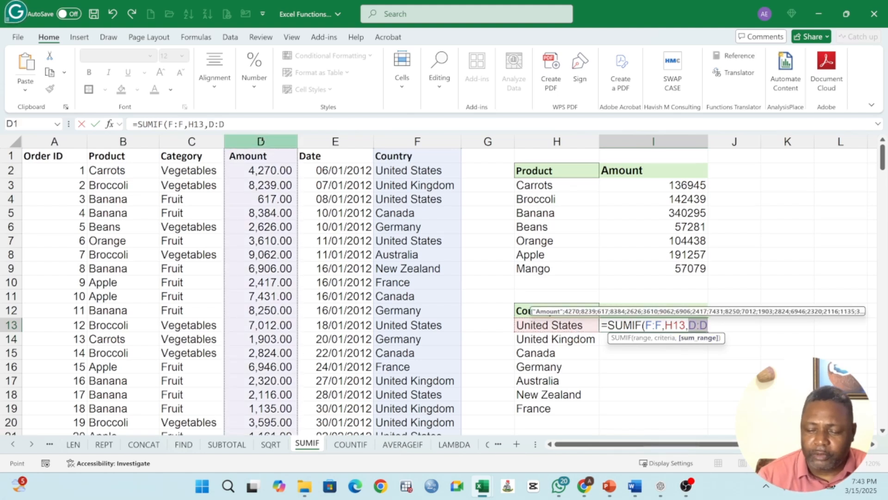
type(")")
key("Return")
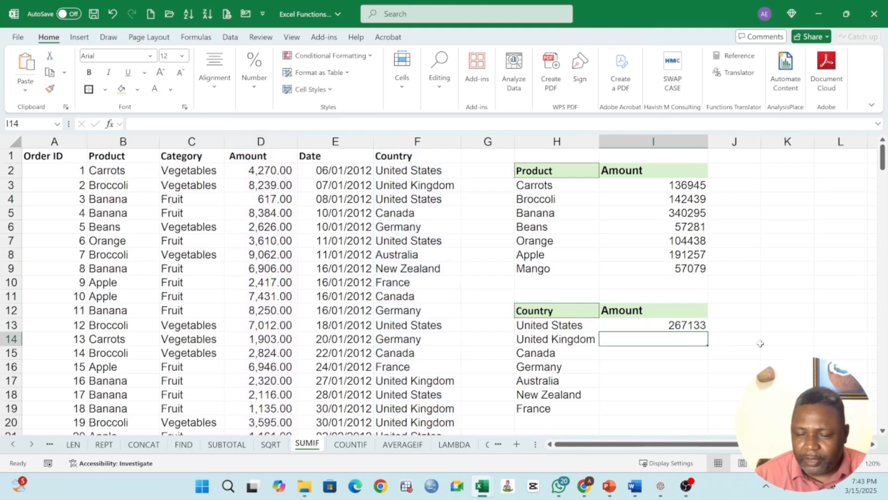
- Copy the United States SUMIF formula down the country Amount column through France in I19
left_click(698, 326)
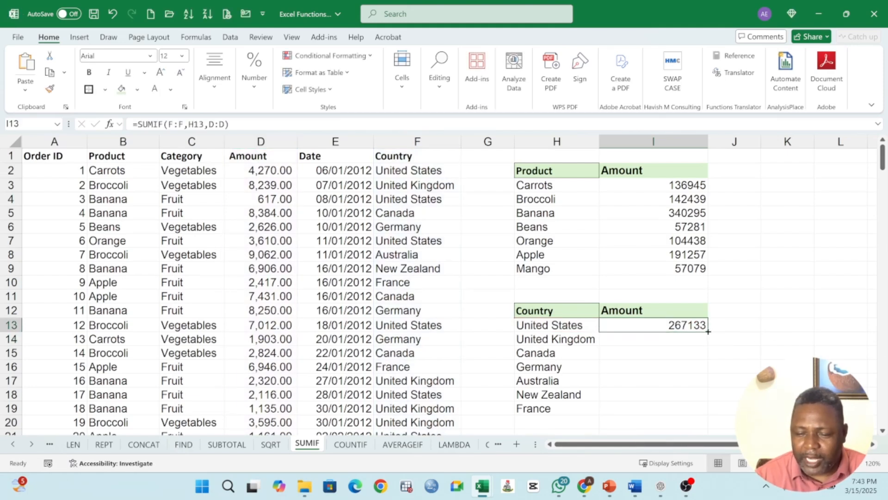
double_click(707, 331)
left_click(656, 339)
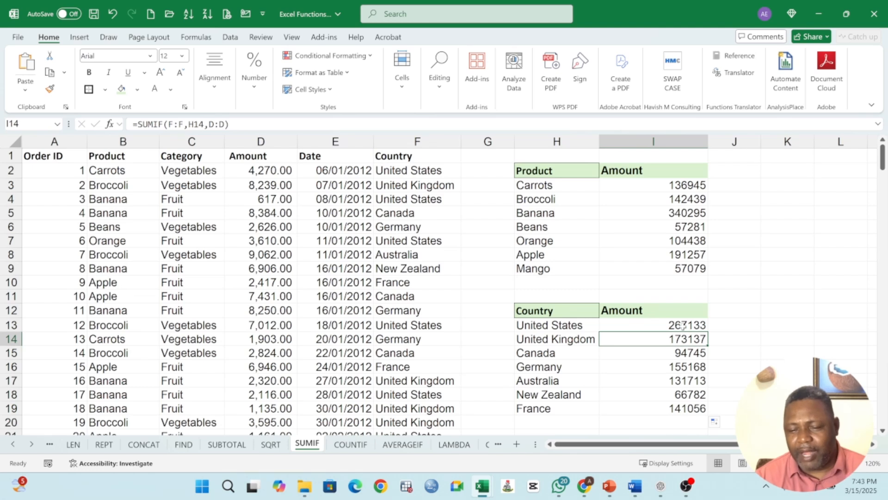
- Apply the comma number style to the product amounts in I3:I9
left_click_drag(684, 186, 682, 270)
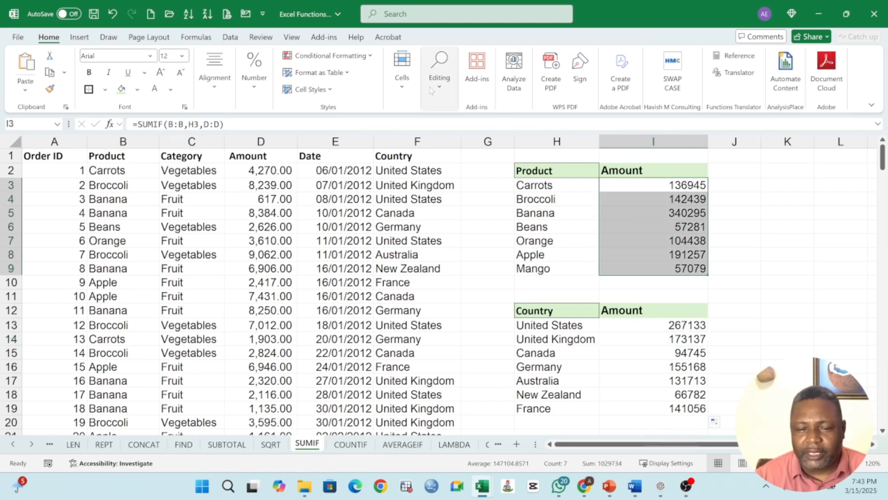
left_click(257, 104)
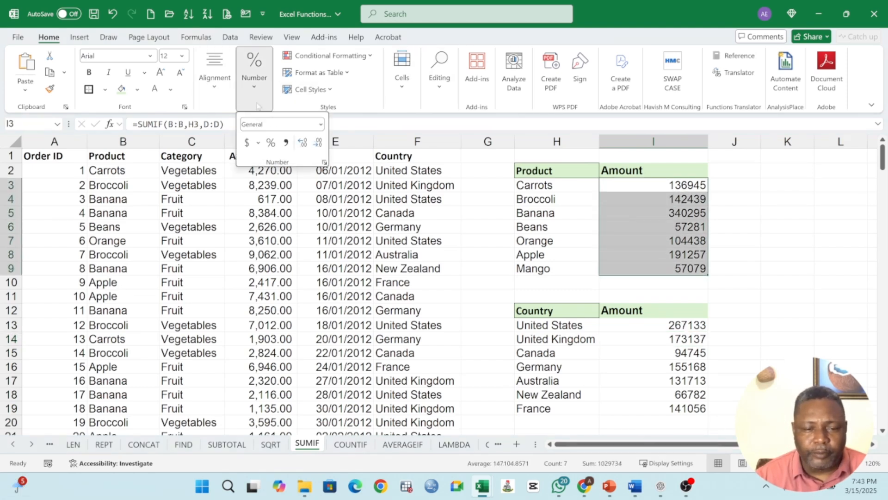
left_click(286, 142)
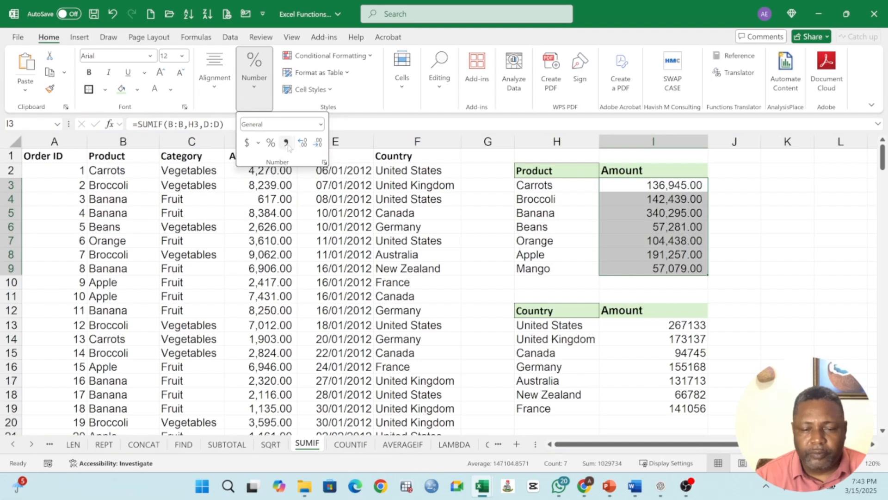
- Apply the comma number style to the country amounts in I13:I19
left_click(666, 329)
left_click_drag(666, 330, 675, 406)
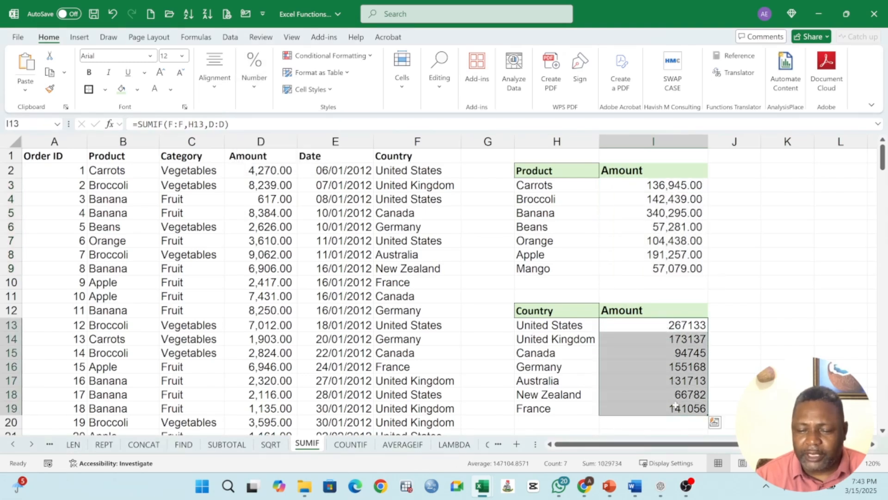
left_click(262, 93)
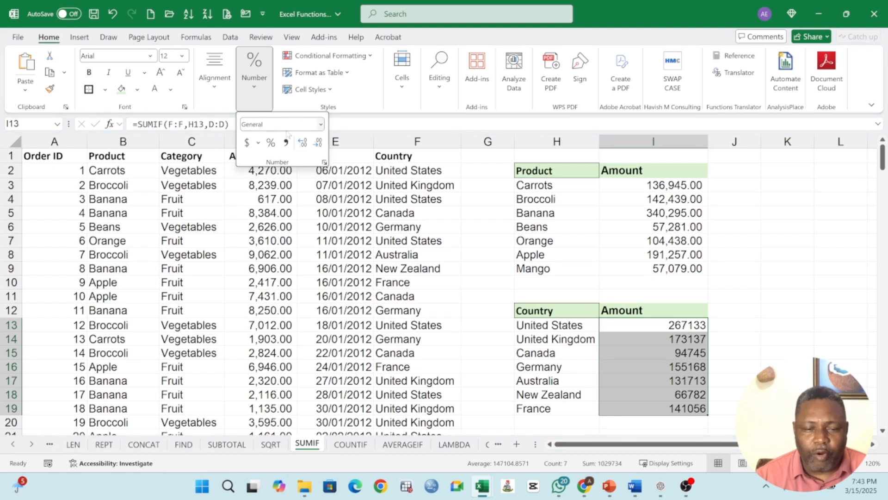
left_click(286, 142)
left_click(657, 338)
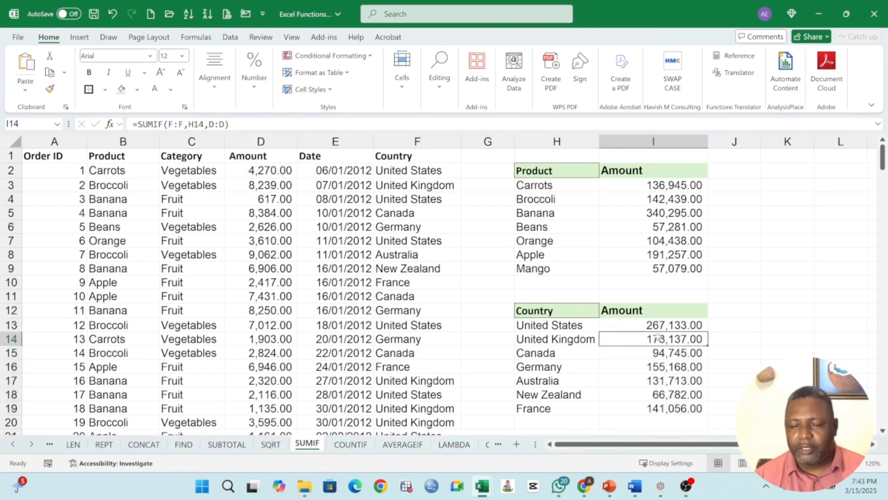
- Insert a 2-D clustered column chart from the product summary table in H2:I9
left_click_drag(539, 177, 664, 270)
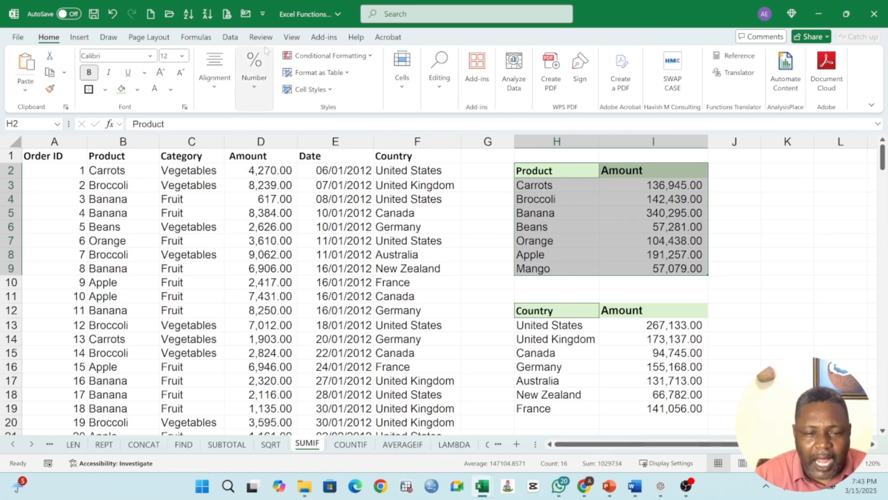
left_click(80, 40)
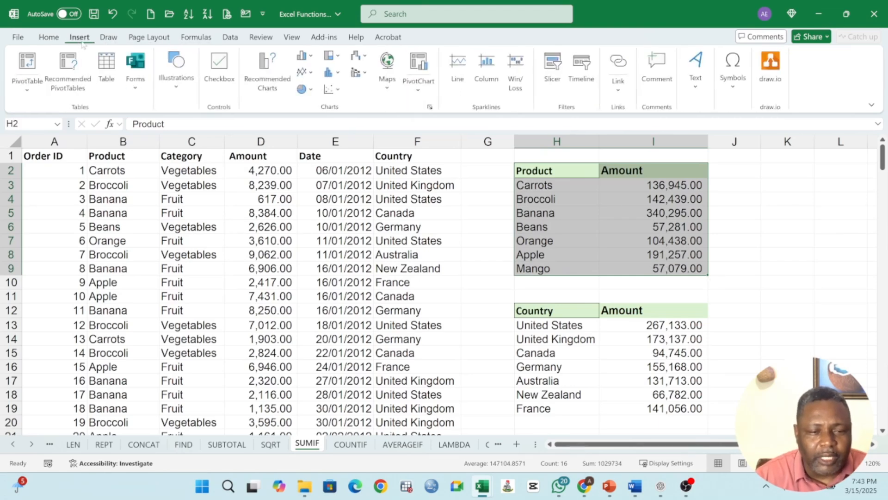
left_click(303, 55)
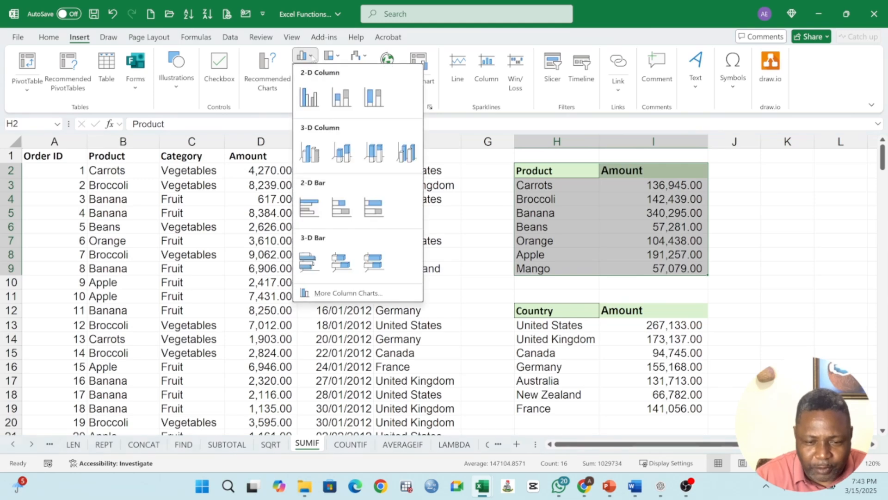
left_click(309, 98)
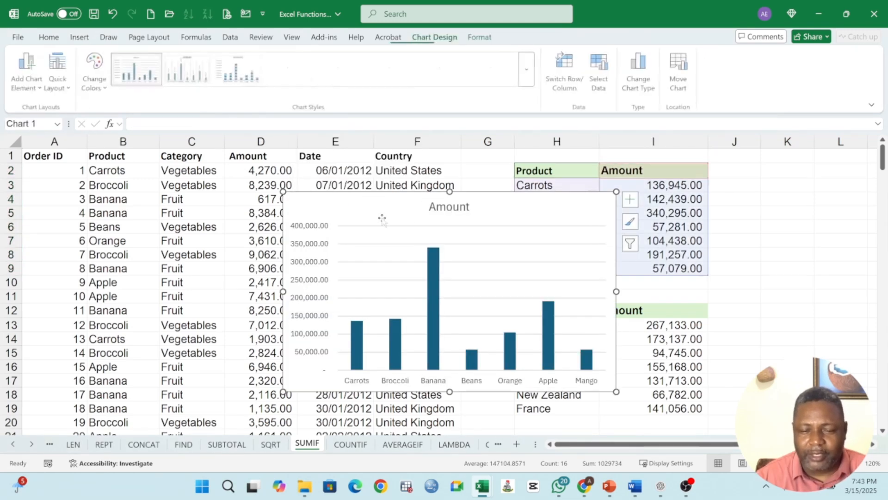
- Move the product chart off the order data to the empty area beside the summary tables, starting in column J
left_click_drag(428, 204, 271, 181)
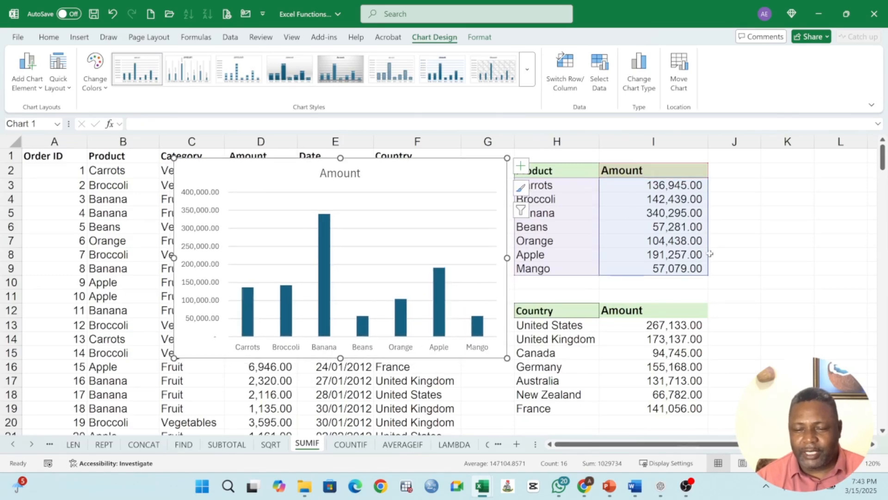
left_click(647, 353)
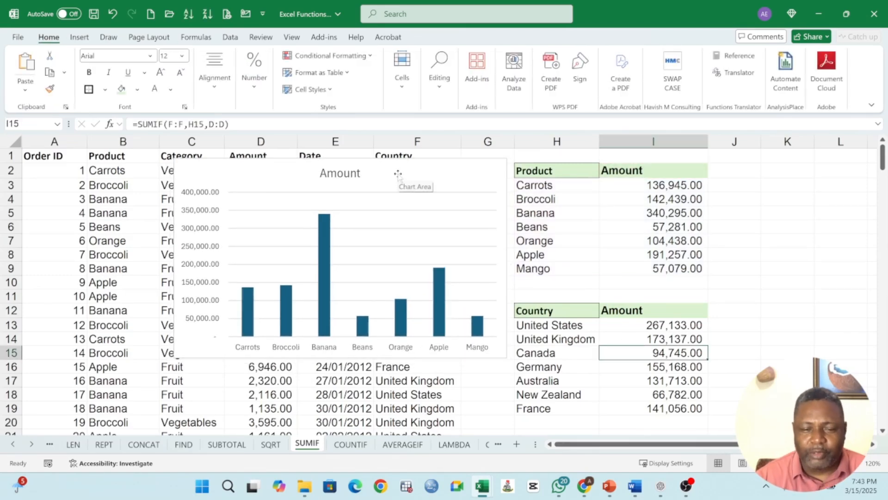
left_click_drag(232, 180, 781, 183)
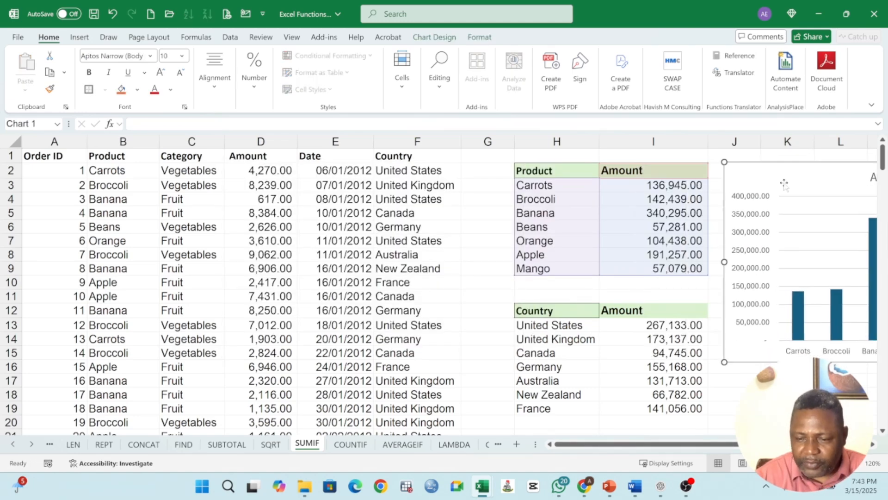
left_click(644, 209)
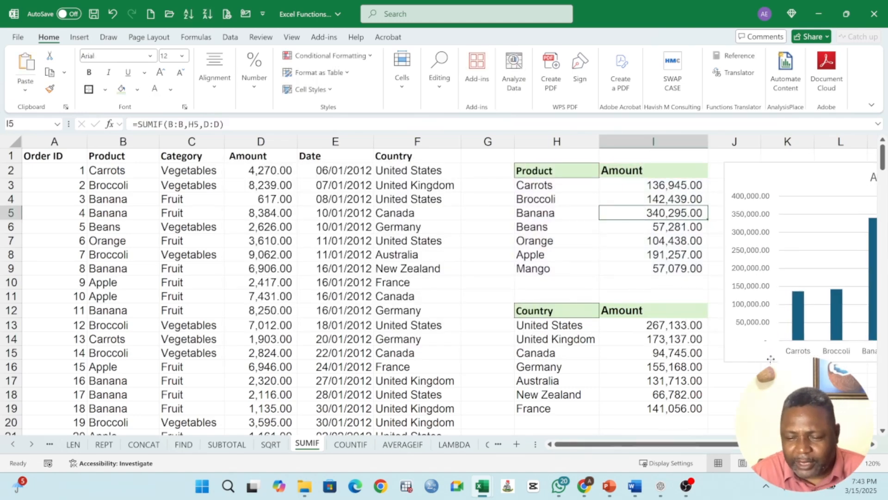
- Total the order amounts above 6000 in K18 with =SUMIF(D:D,">6000"), without a separate sum range
left_click(787, 381)
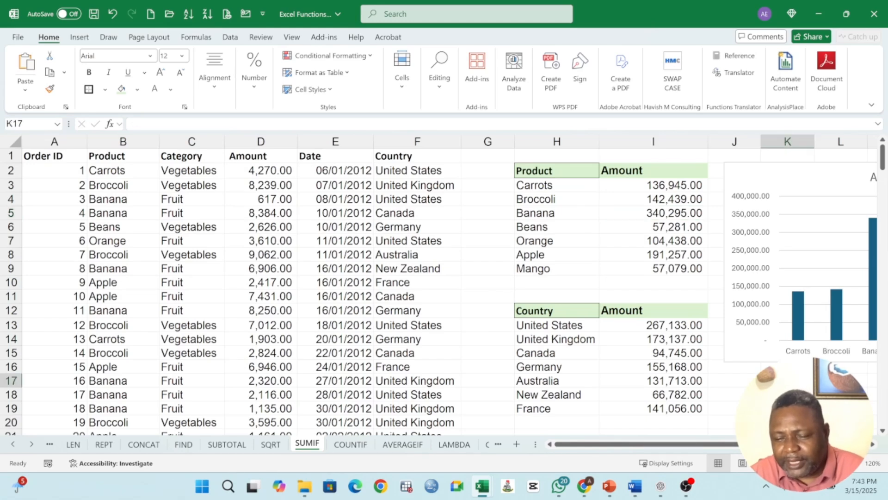
left_click(787, 395)
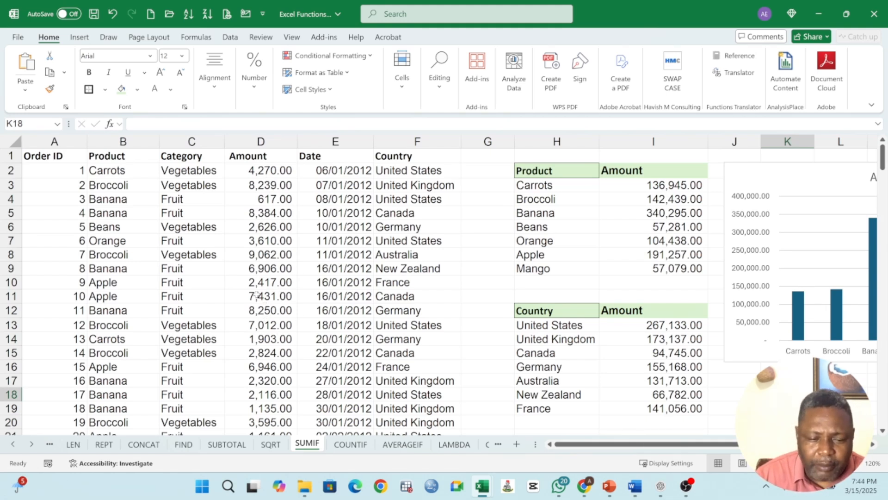
type("=SUMIF")
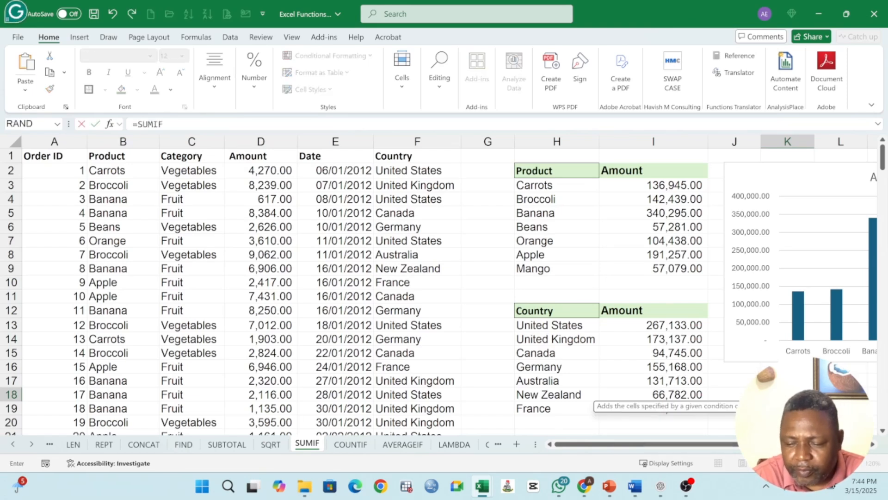
type("(")
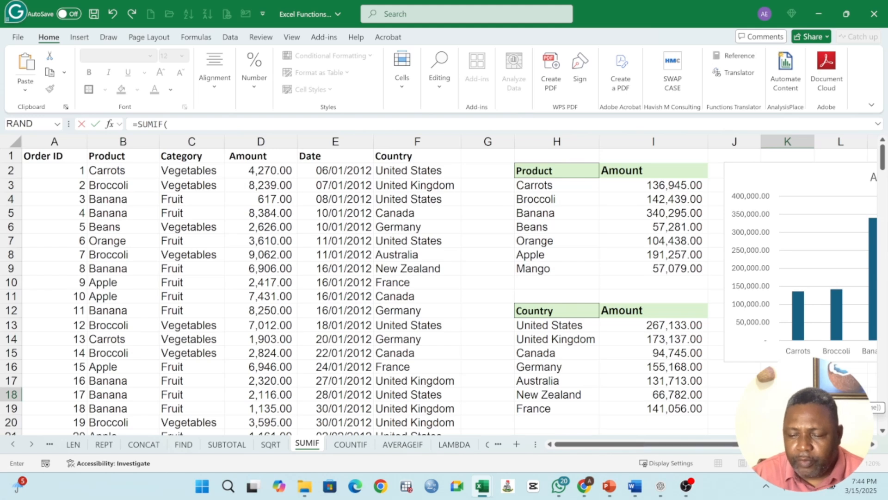
left_click(253, 140)
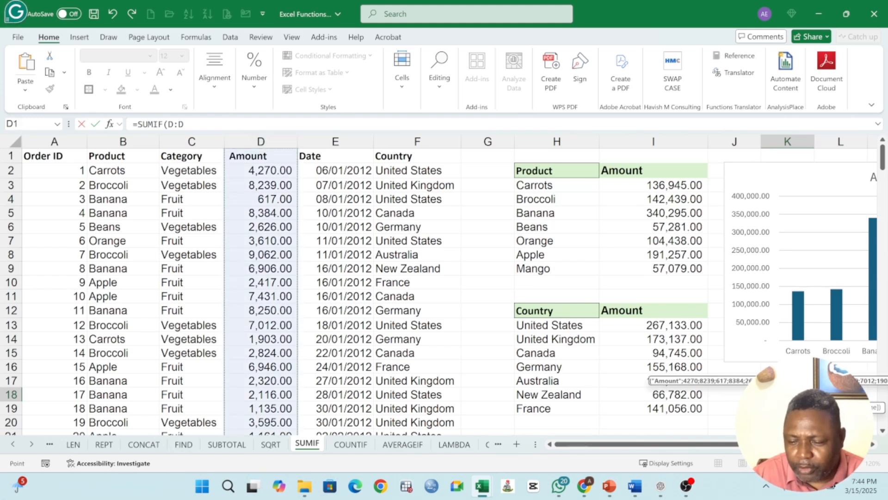
type(",\">6000")
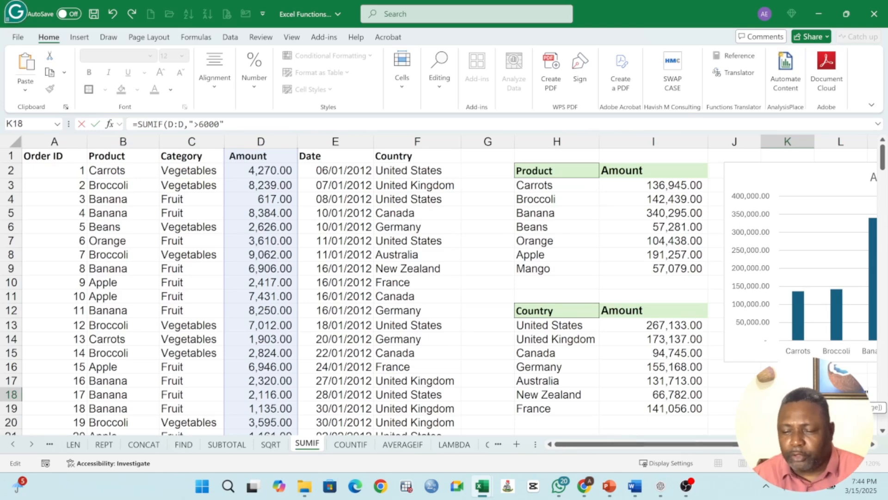
left_click(872, 445)
left_click(873, 446)
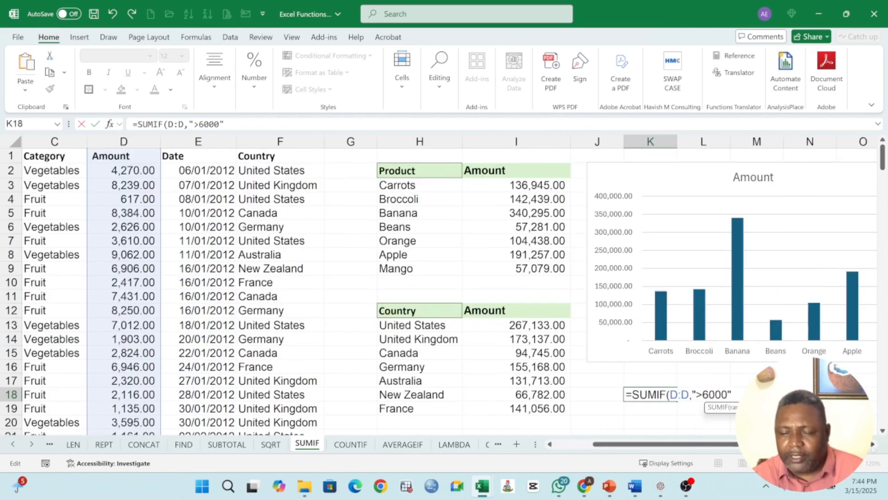
left_click_drag(693, 395, 732, 394)
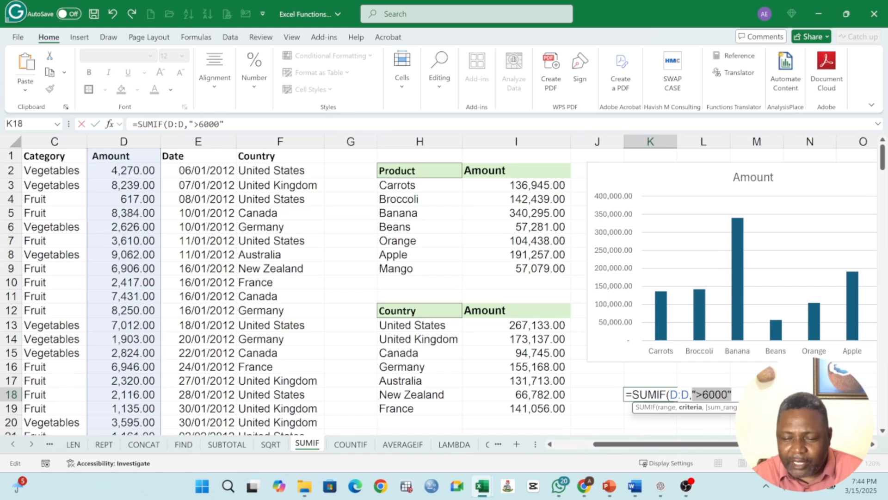
left_click(732, 394)
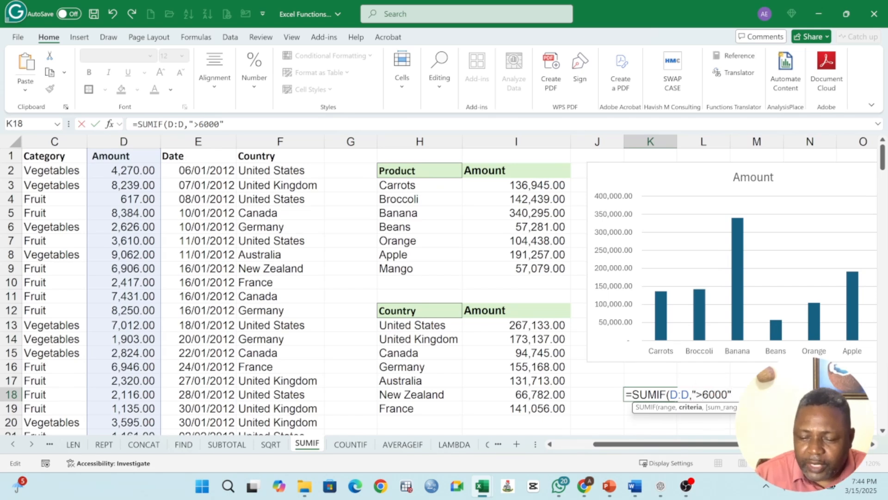
type(",")
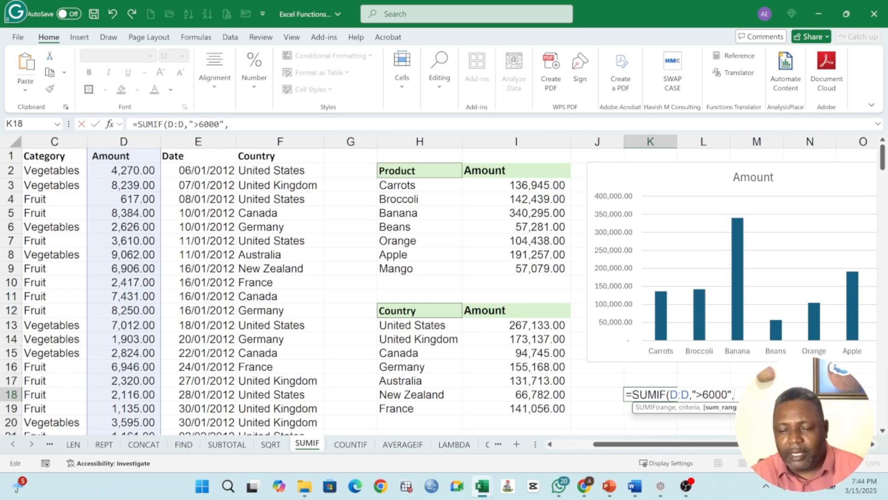
key("BackSpace")
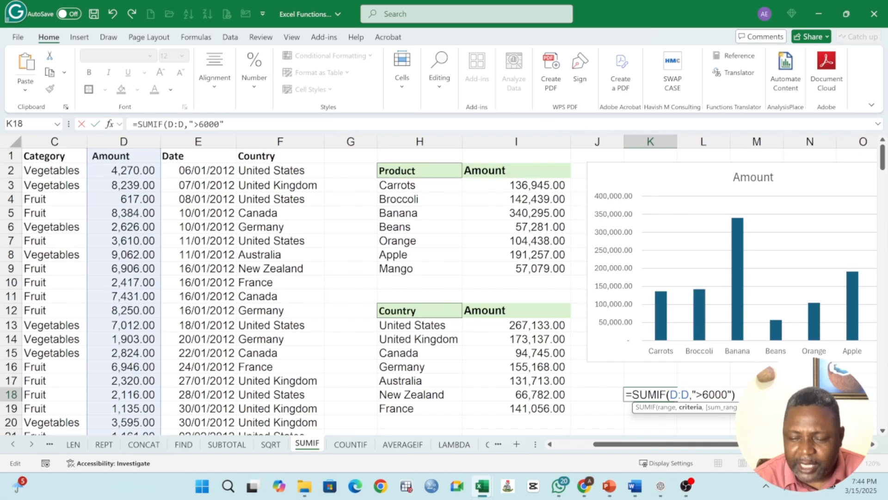
type(")")
key("Return")
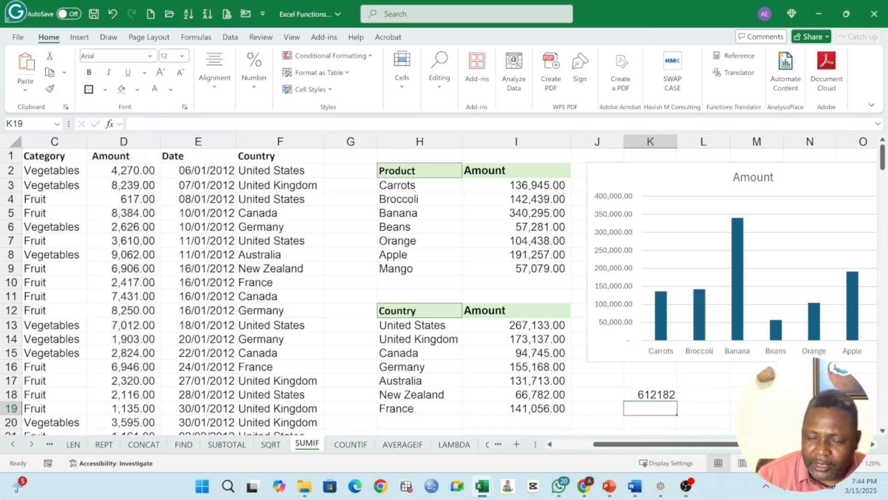
- Change the criterion of the SUMIF formula in K18 to "<6000"
double_click(655, 395)
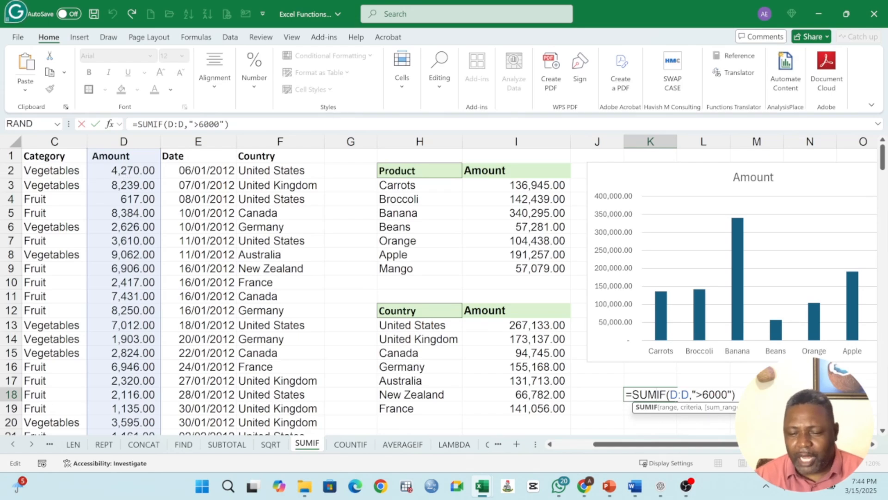
left_click(703, 395)
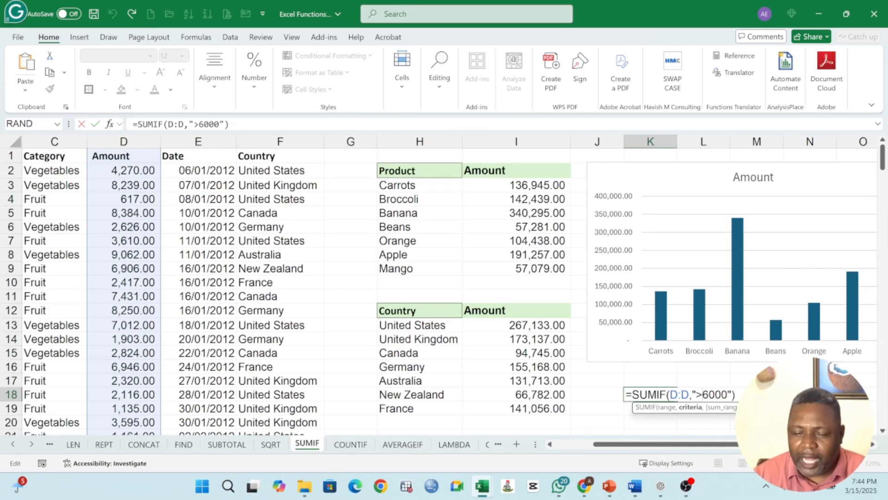
key("BackSpace")
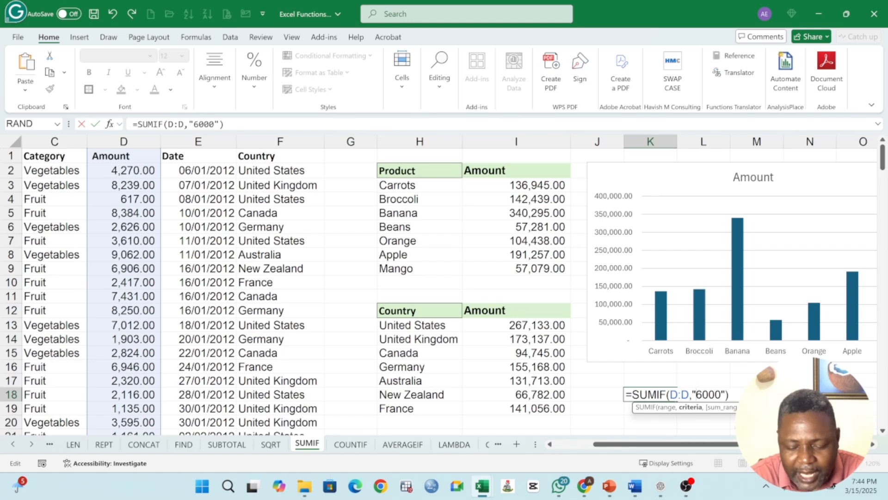
type("<")
key("Return")
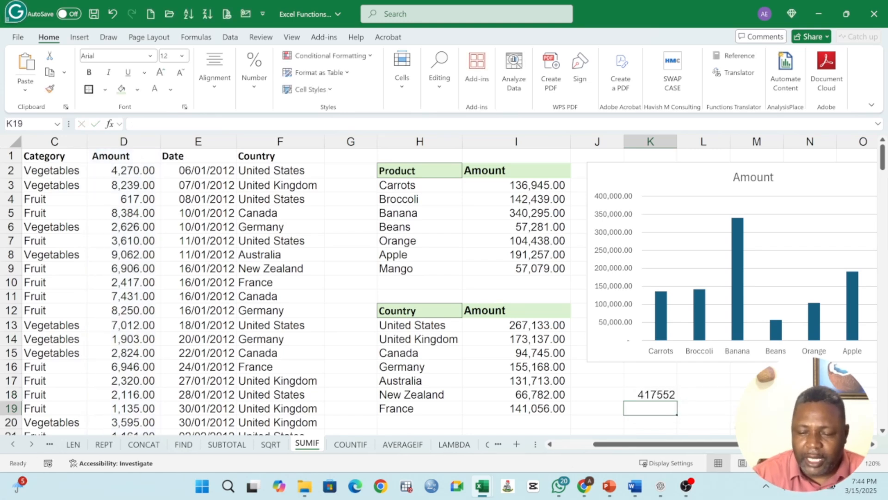
- Try "=<6000" as the criterion of the SUMIF formula in K18
left_click(675, 398)
double_click(661, 394)
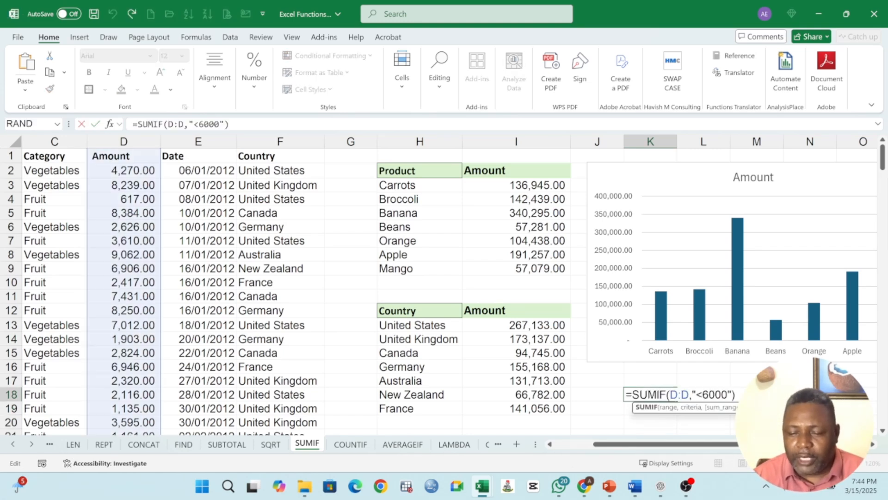
left_click(697, 396)
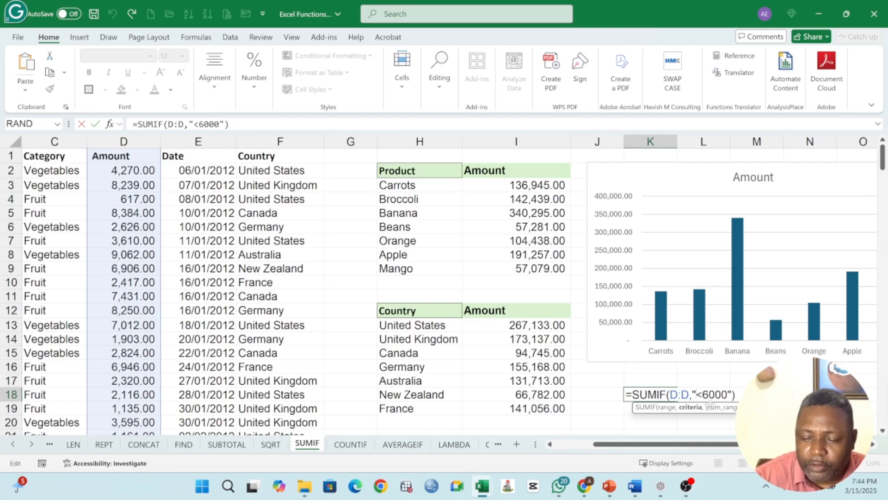
type("=")
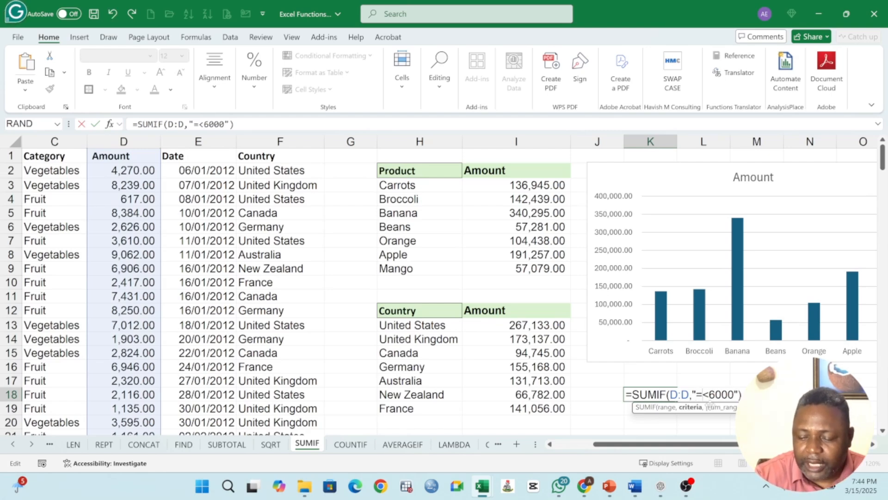
key("Return")
- Correct the operator order in K18 so the formula is =SUMIF(D:D,"<=6000")
double_click(662, 396)
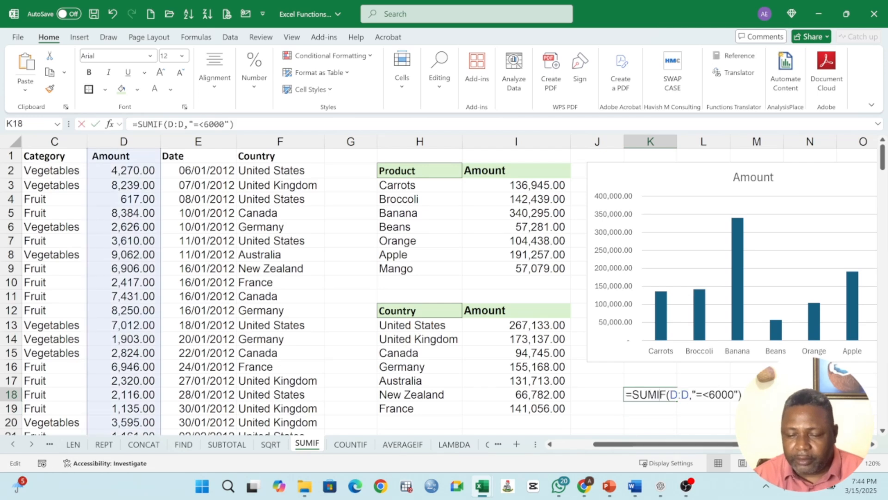
left_click(703, 395)
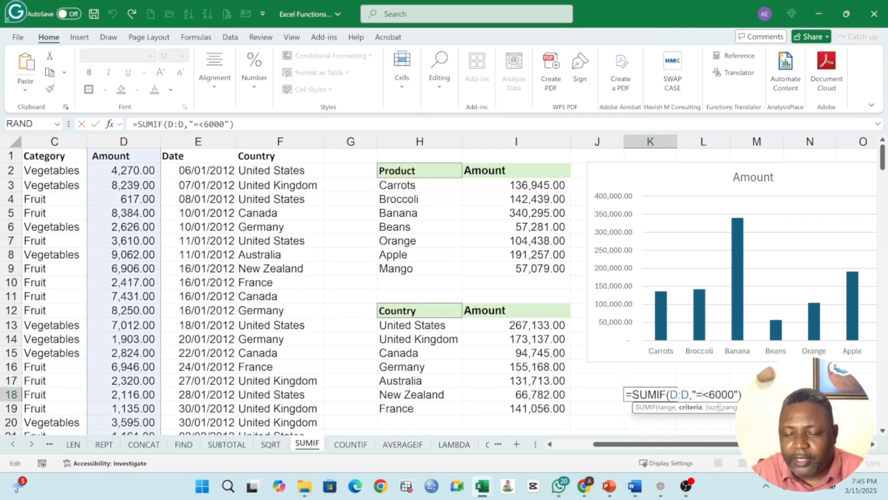
key("BackSpace")
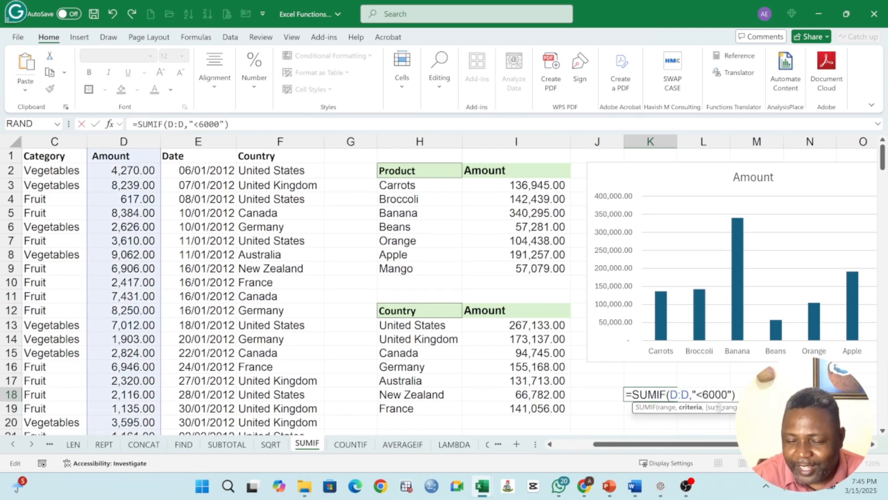
type("=")
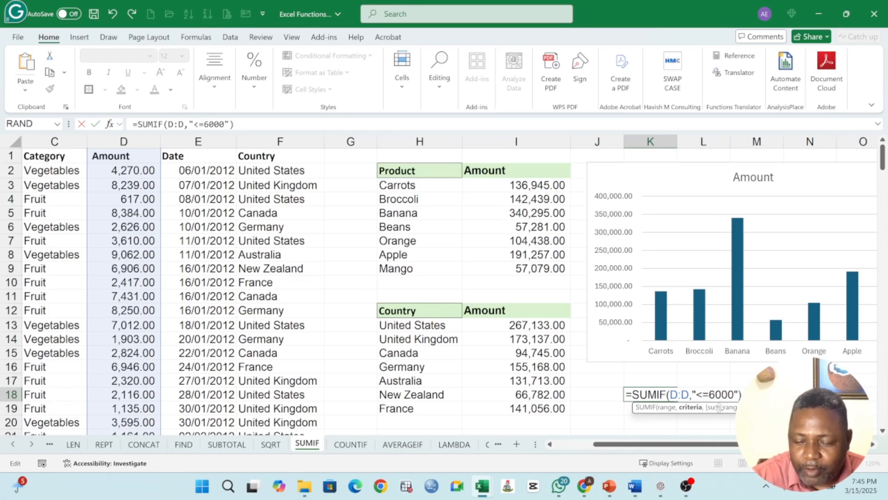
key("Return")
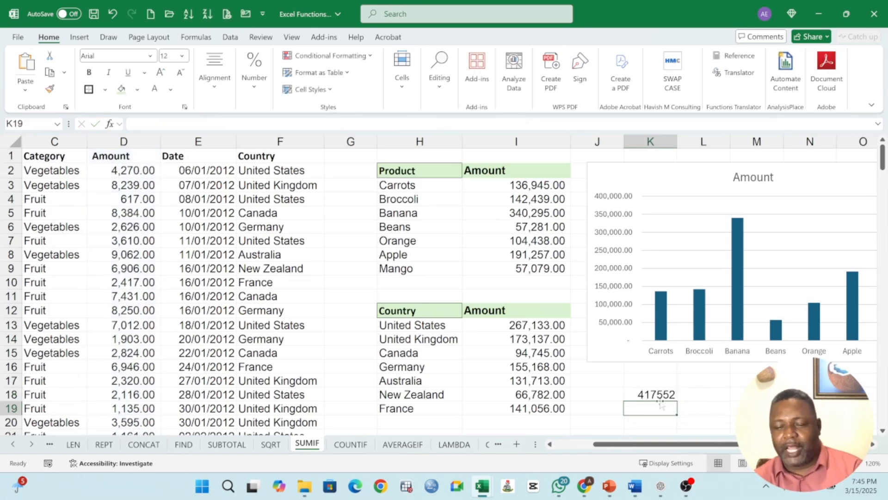
- Change the criterion of the SUMIF formula in K18 to ">=6000" to total amounts of at least 6000
left_click(648, 394)
double_click(647, 394)
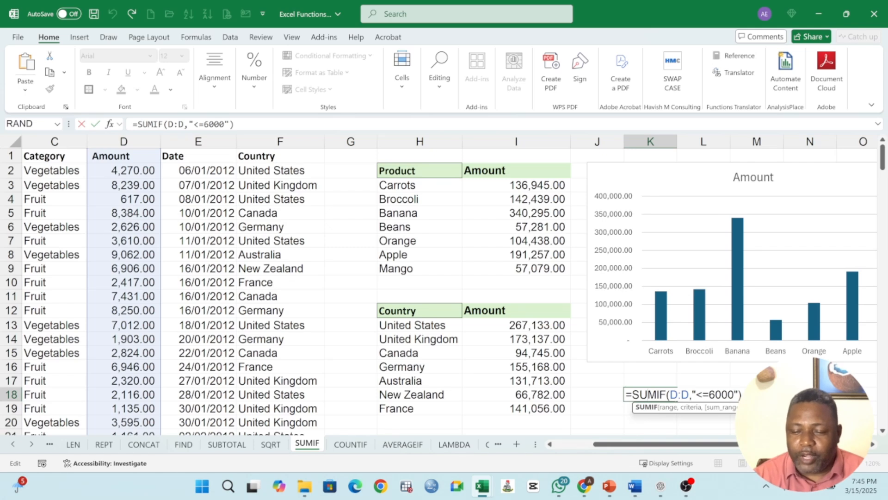
left_click(705, 395)
key("BackSpace")
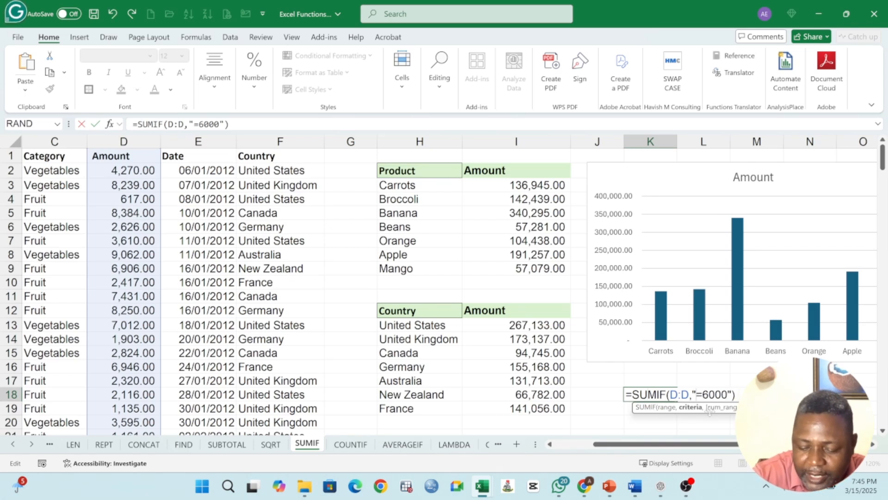
type("<")
key("BackSpace")
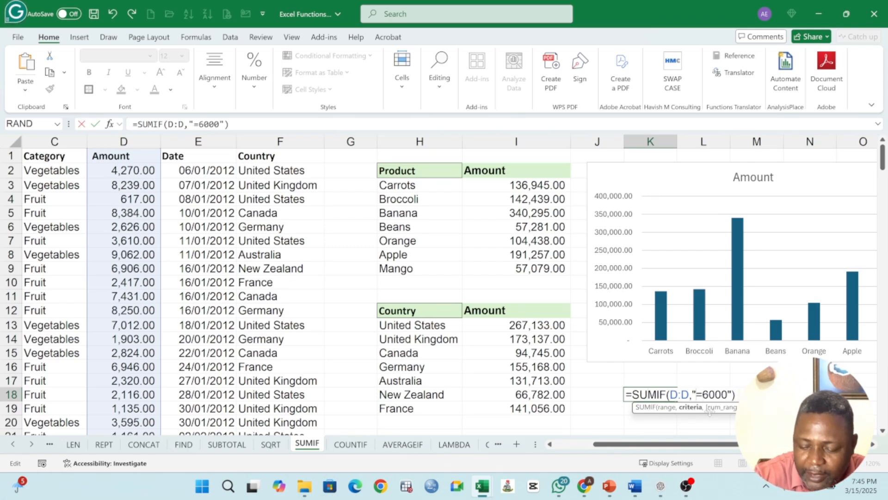
type(">")
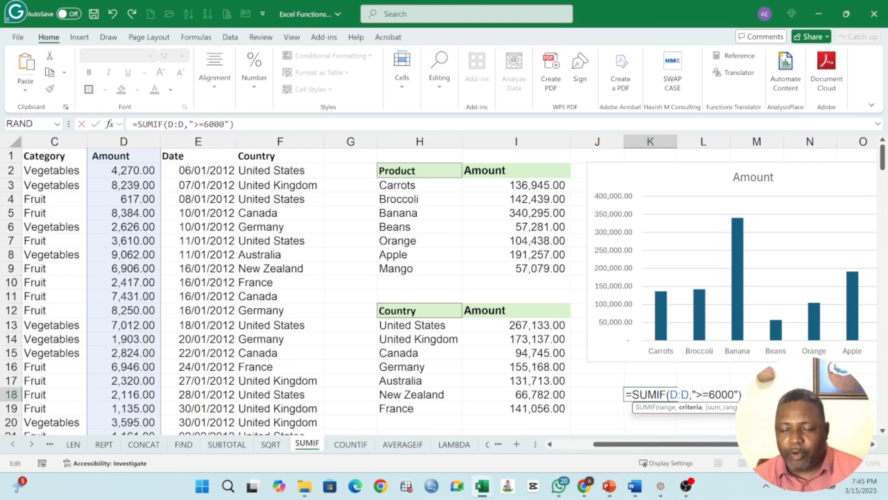
key("Return")
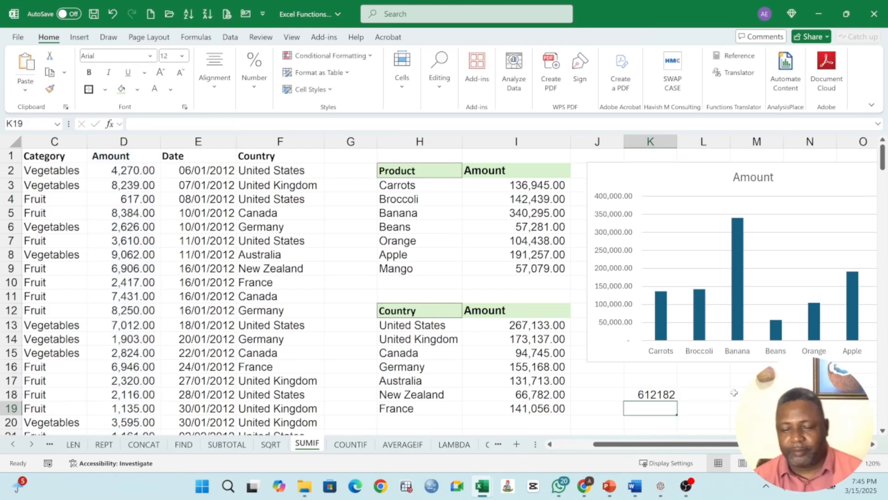
- Open the SUMIF formula in K18 for editing
double_click(649, 394)
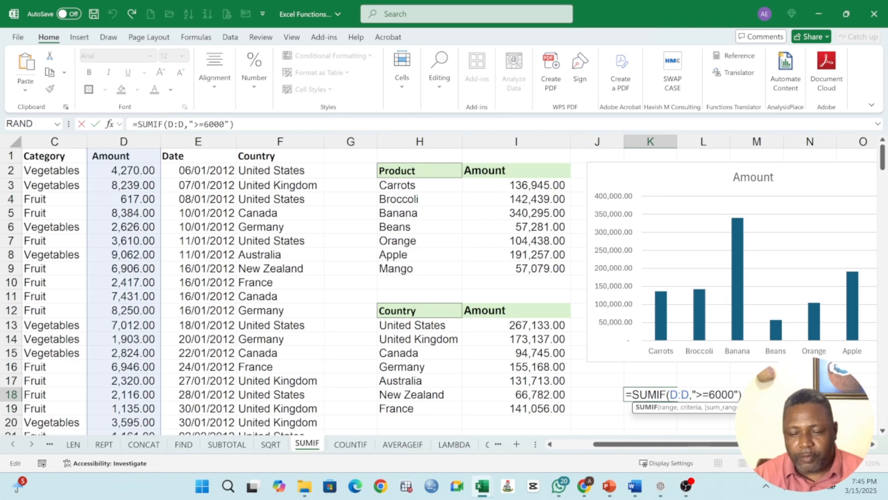